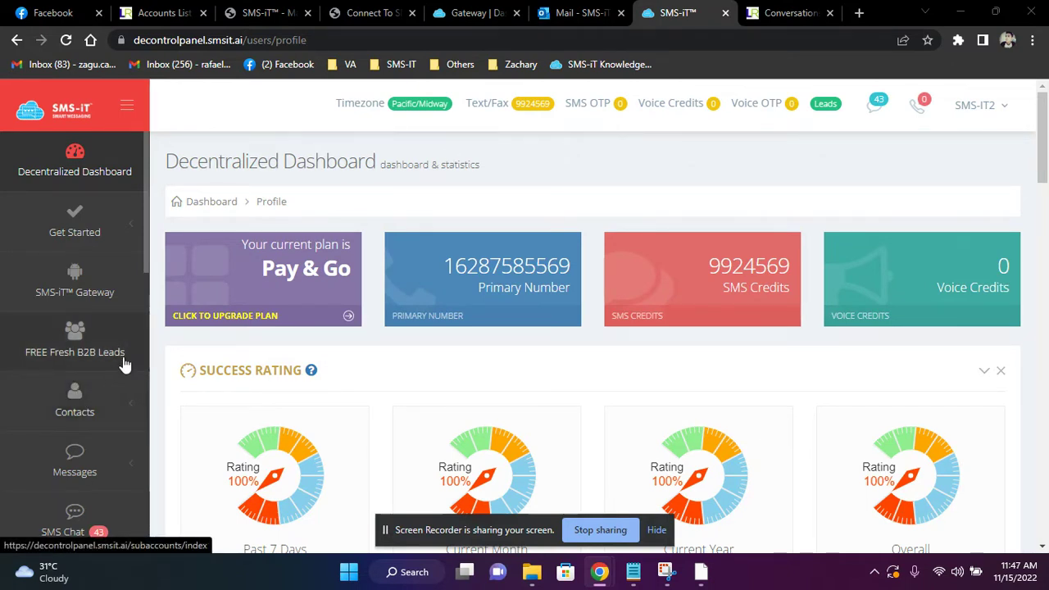
Step: Dismiss the screen-sharing notice and expand Messages to reach 'Send Single SMS, MMS, OTP'
left_click(656, 531)
scroll(40, 262, "down", 1)
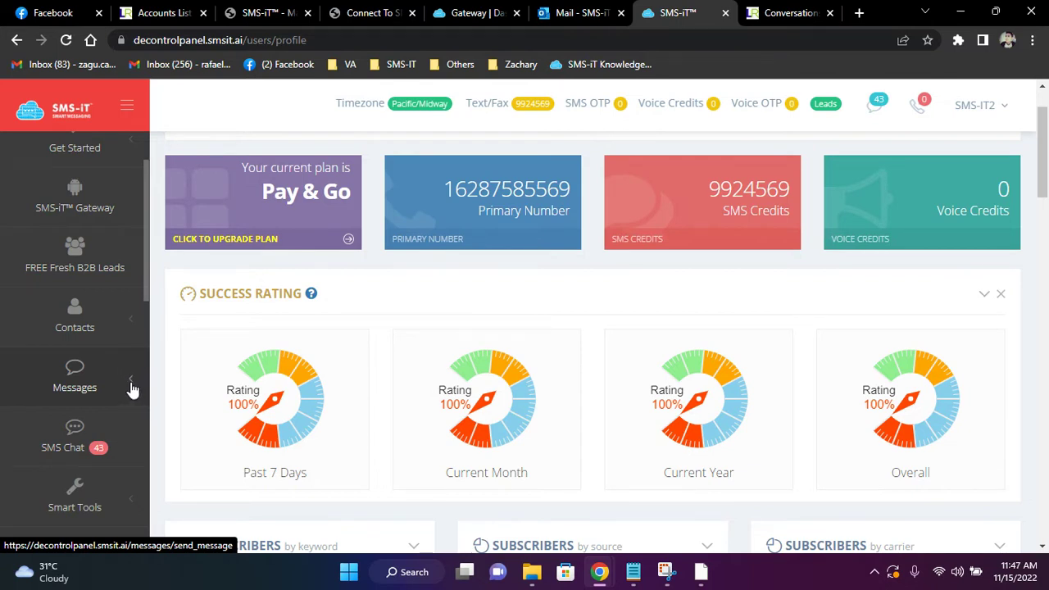
left_click(131, 385)
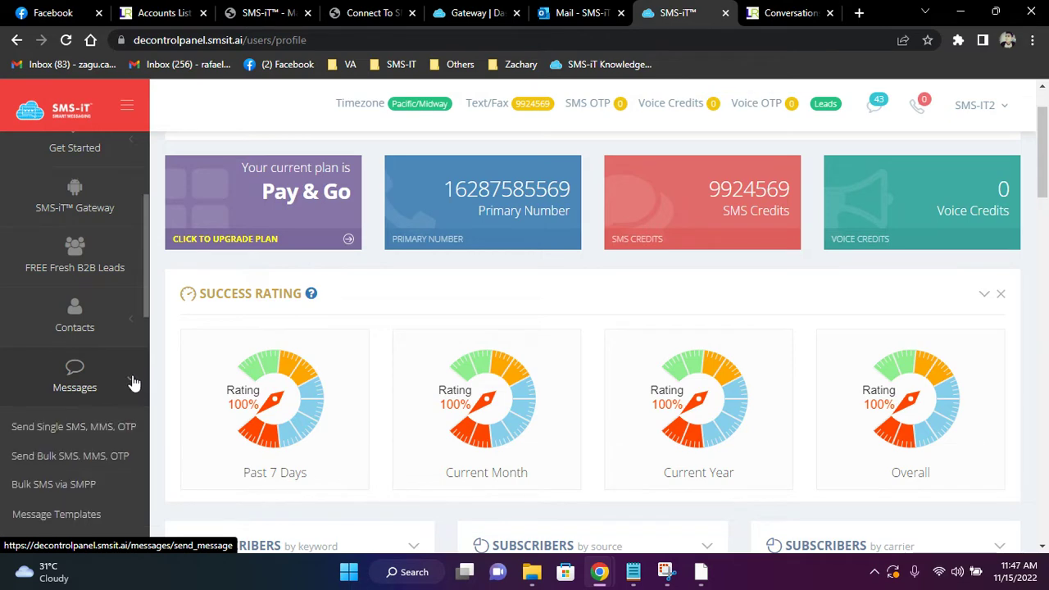
scroll(131, 381, "down", 2)
left_click(63, 303)
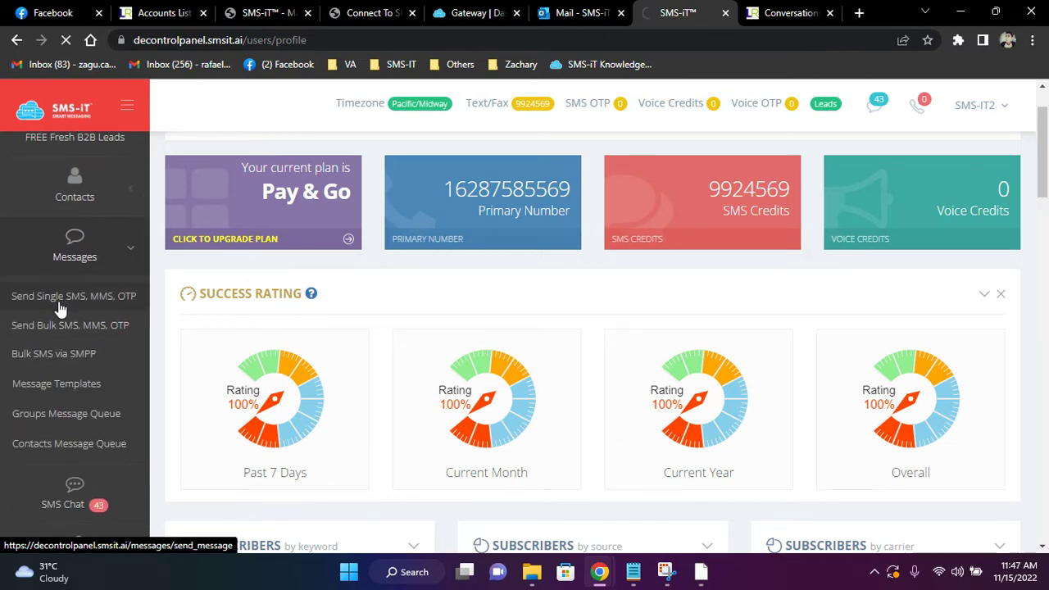
scroll(459, 426, "down", 2)
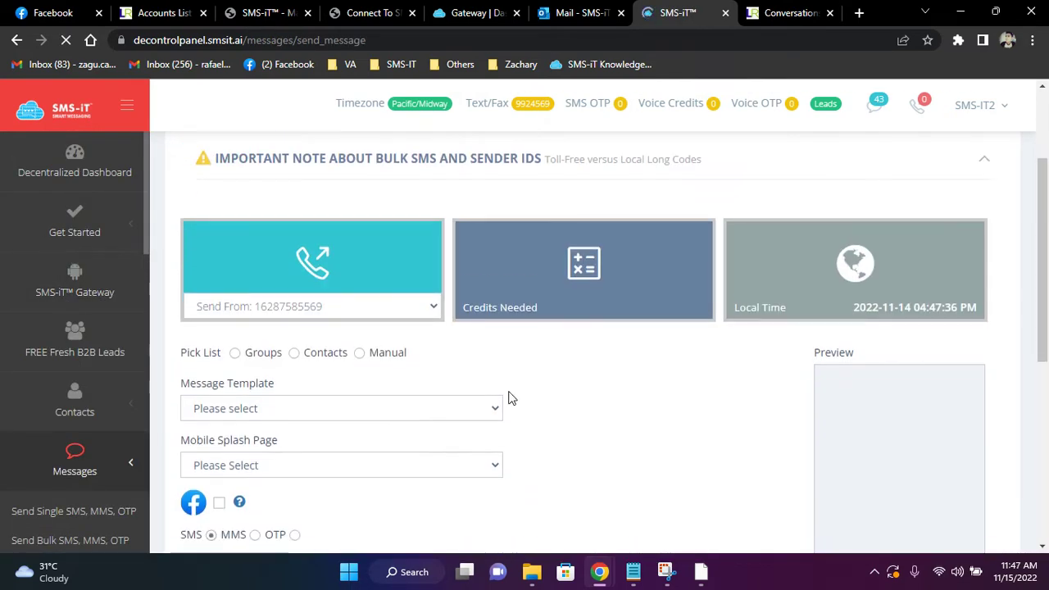
scroll(622, 377, "down", 1)
scroll(730, 356, "down", 2)
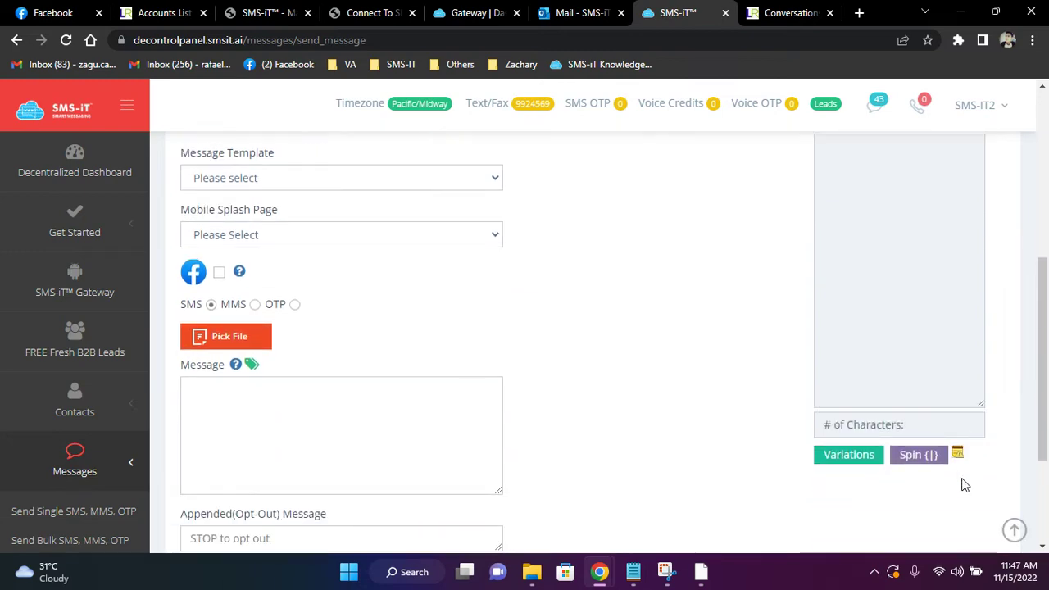
scroll(967, 475, "up", 1)
scroll(973, 463, "down", 1)
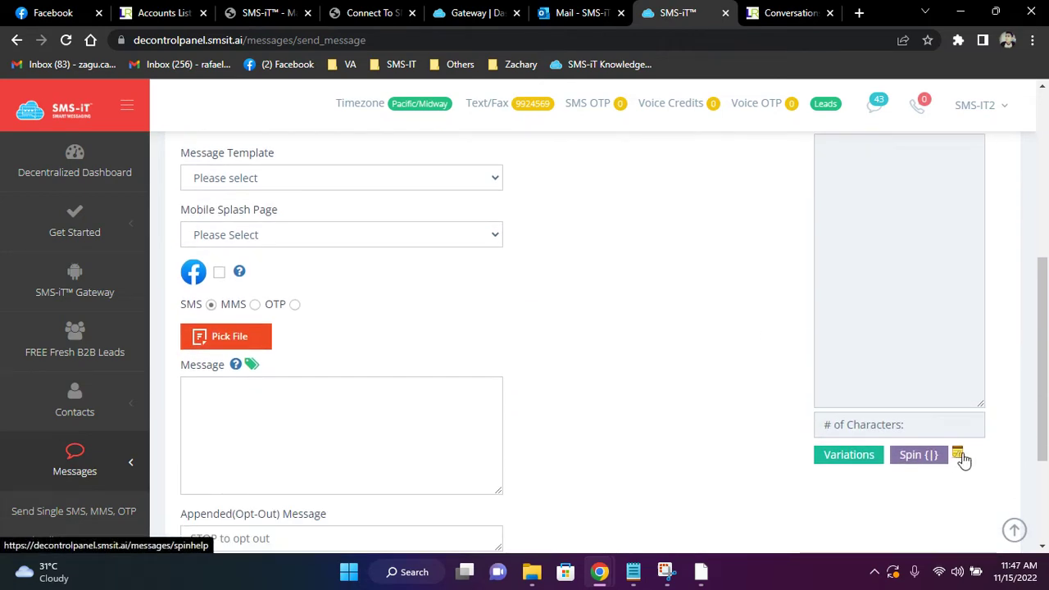
left_click(959, 456)
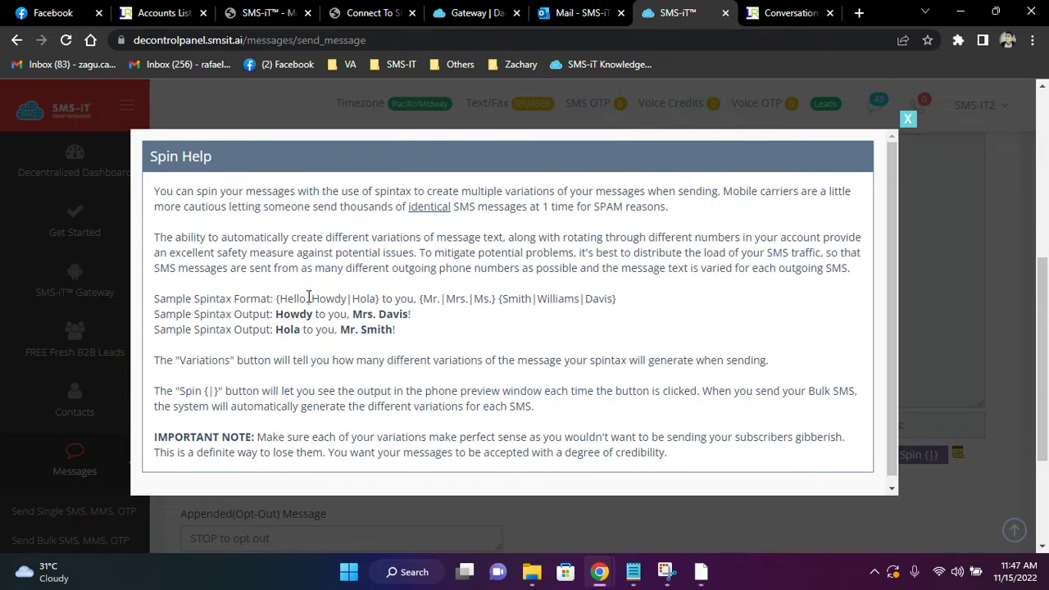
double_click(349, 299)
Step: Close the spin help and paste the spintax raffle text from Notepad into the Message box
left_click(907, 121)
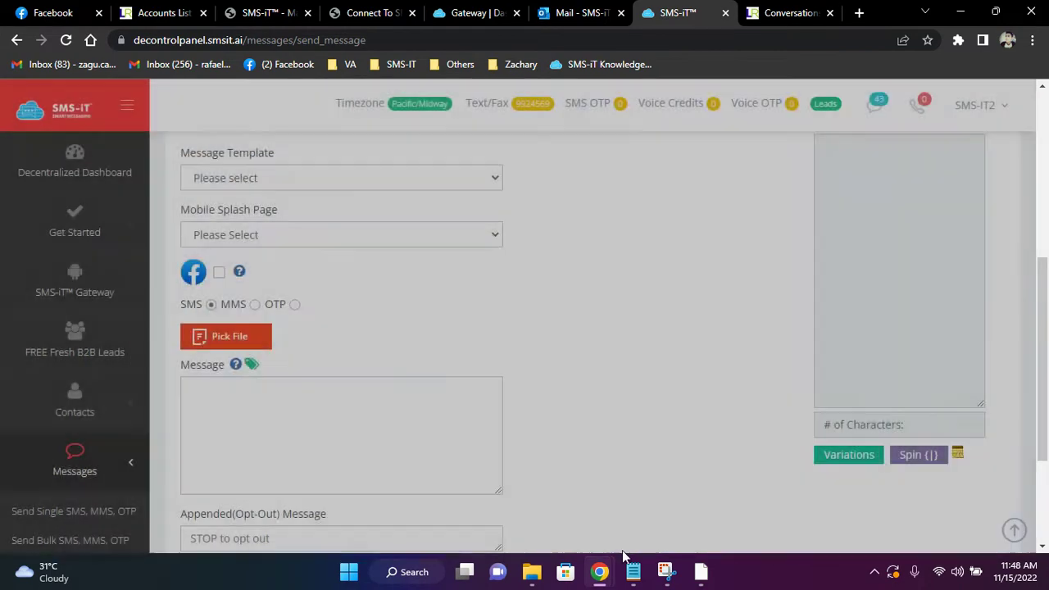
left_click(633, 570)
key("ctrl+c")
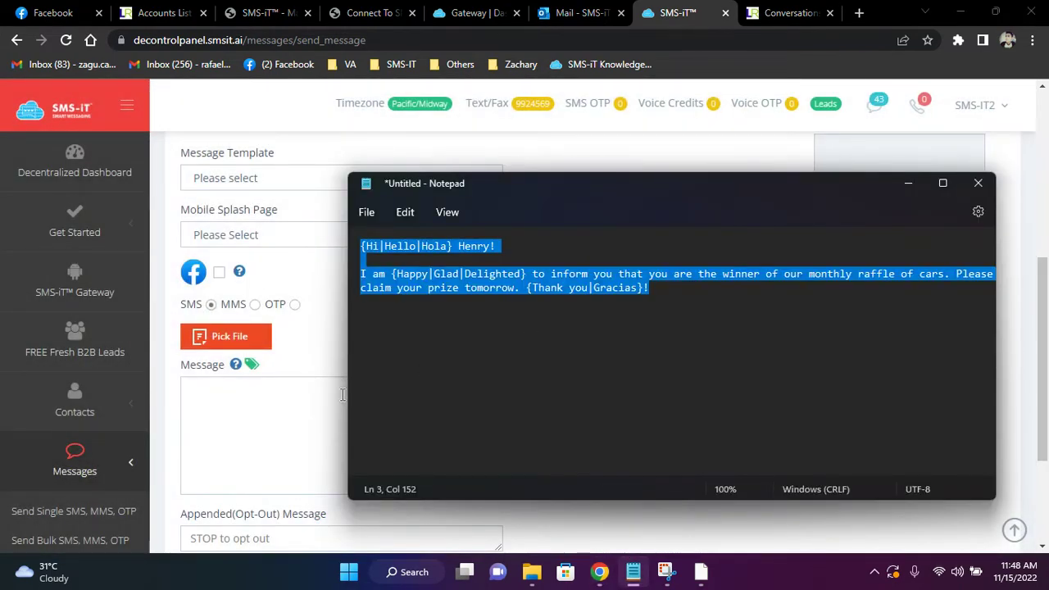
left_click(294, 409)
key("ctrl+v")
Step: Highlight the greeting line and point out the Happy/Glad/Delighted word choices
left_click_drag(294, 407, 192, 389)
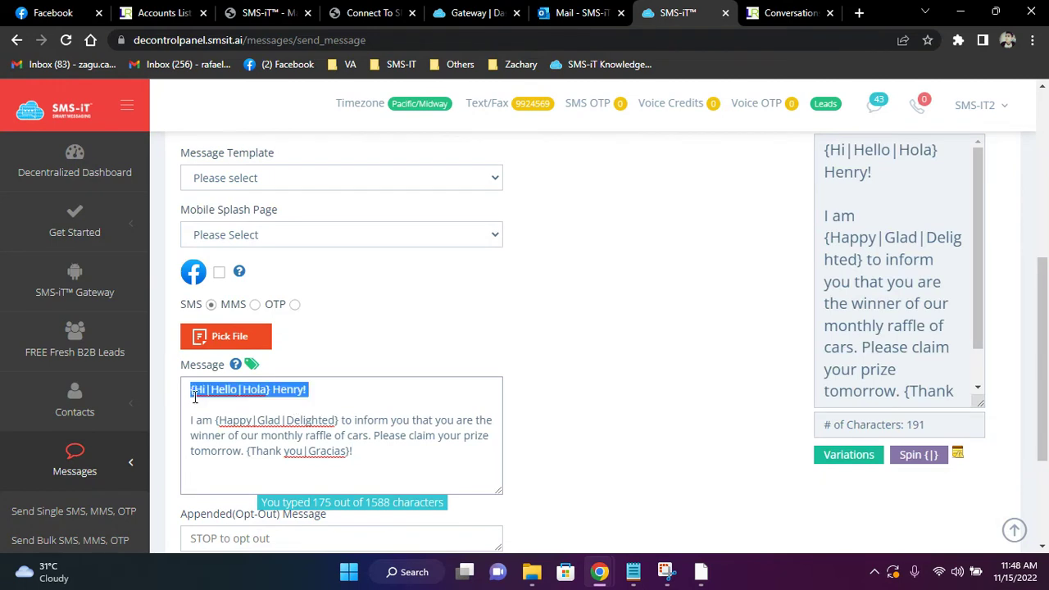
left_click(194, 390)
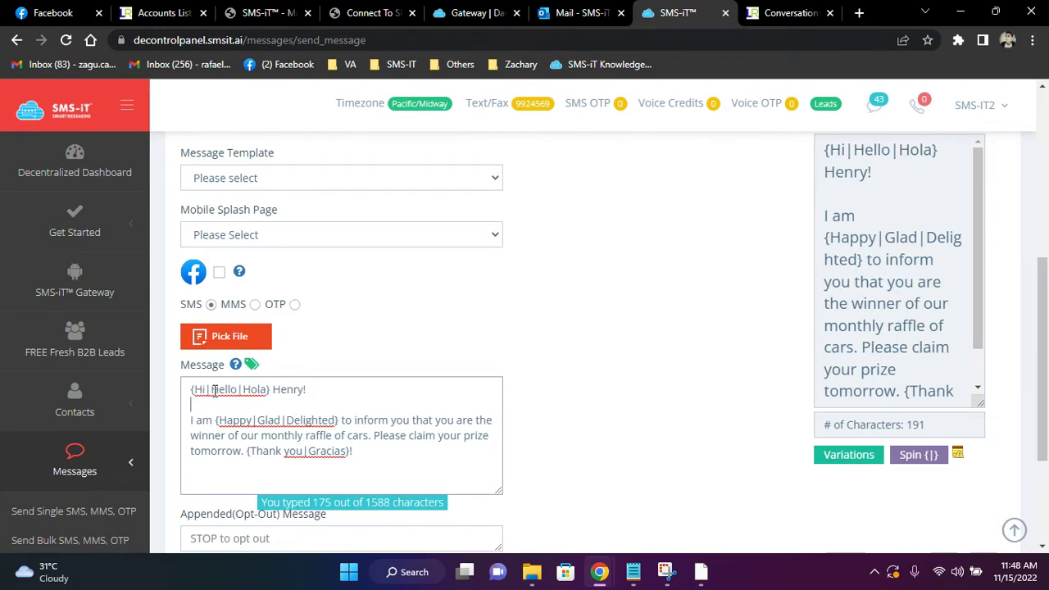
left_click(221, 421)
Step: Preview a randomly spun version and check how many variations the spintax produces
scroll(745, 439, "up", 1)
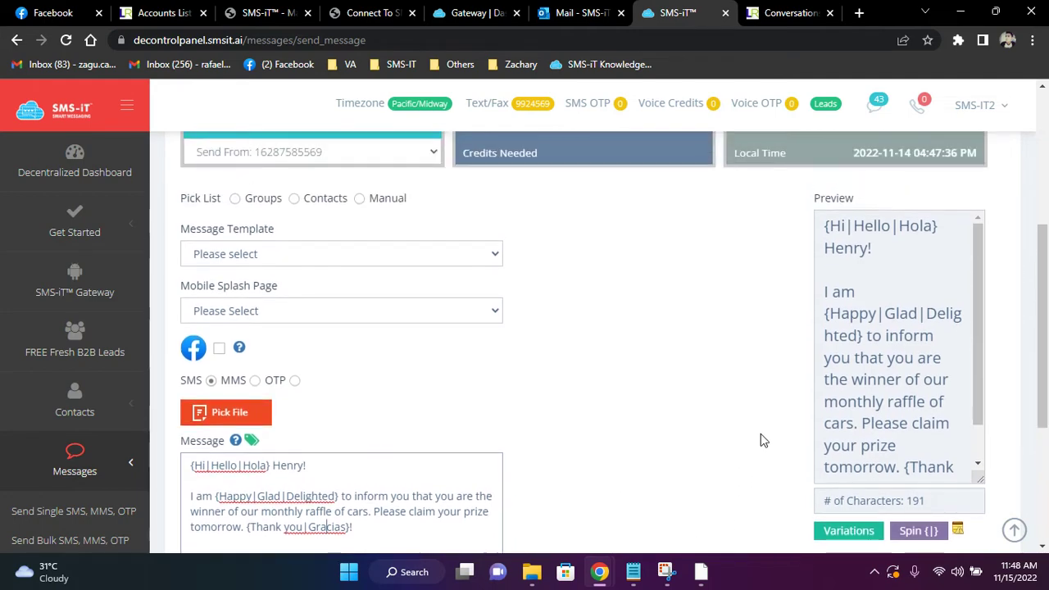
scroll(761, 437, "down", 1)
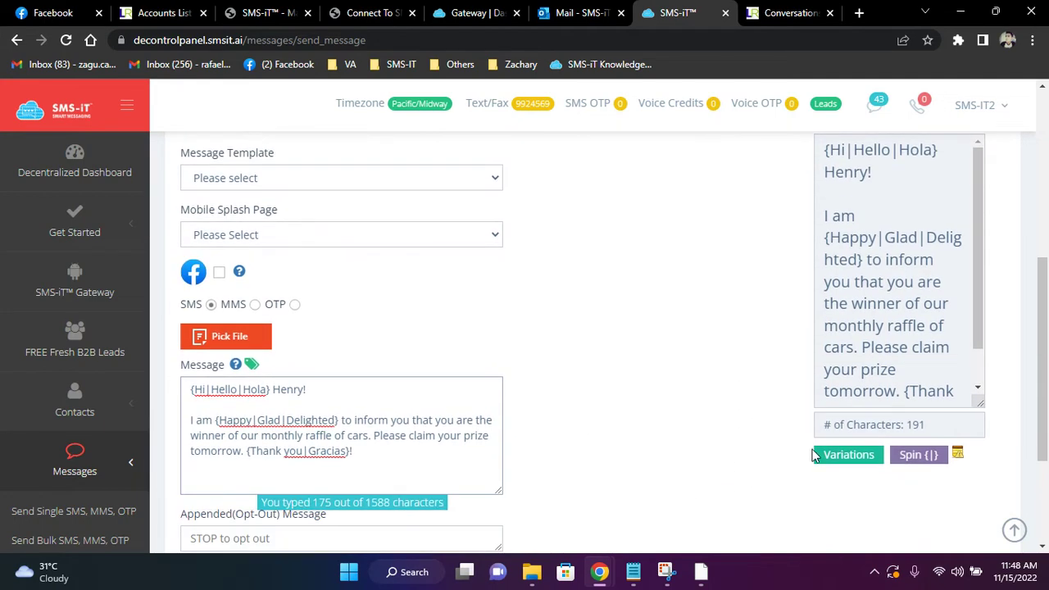
left_click(904, 462)
scroll(878, 351, "up", 1)
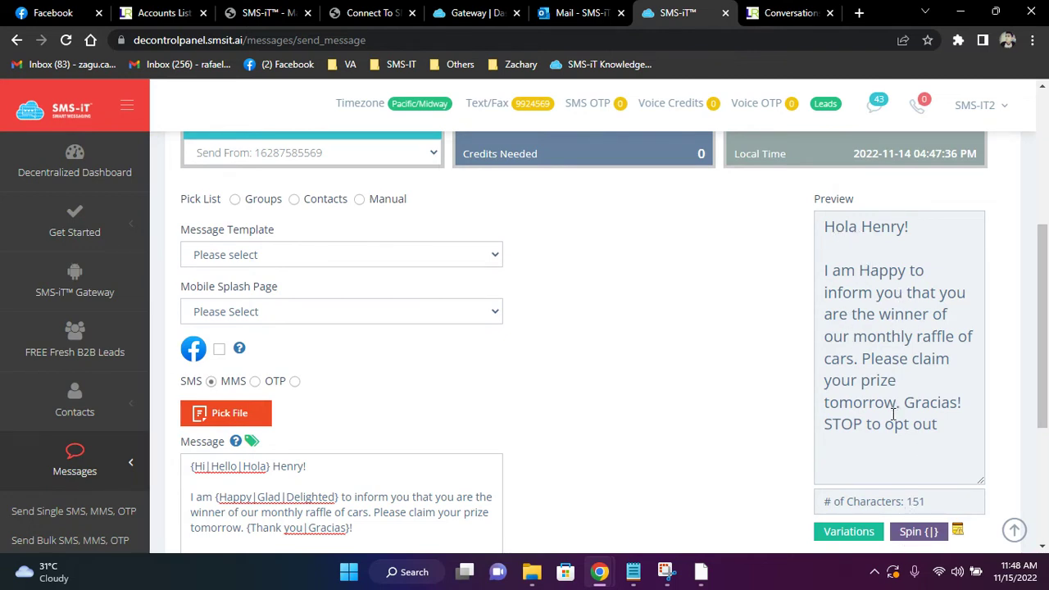
left_click(848, 530)
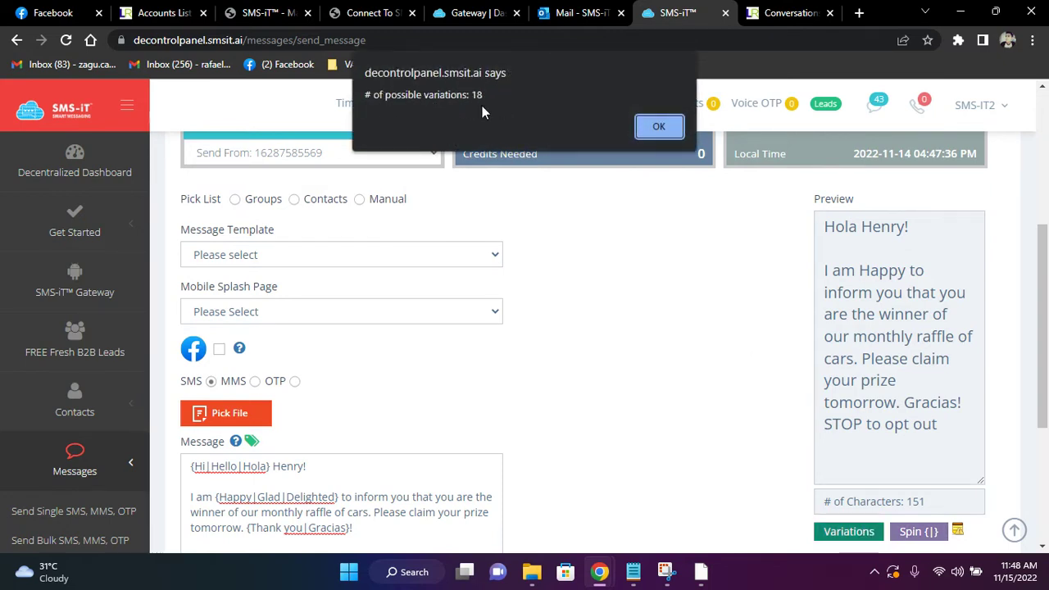
left_click(667, 130)
scroll(452, 380, "down", 2)
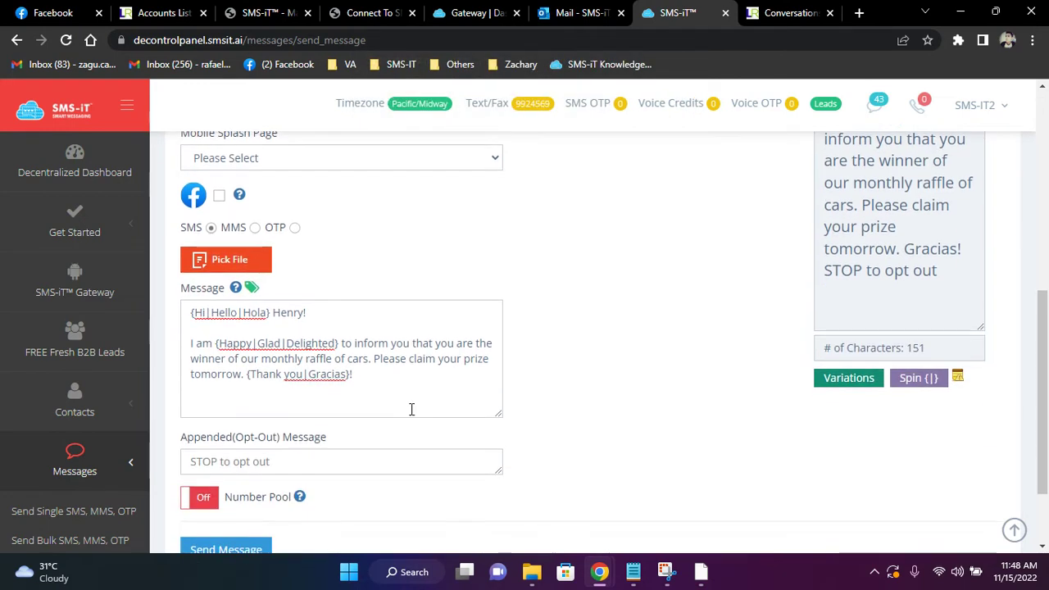
Step: Select the entire spintax raffle message in the Message box
left_click(368, 378)
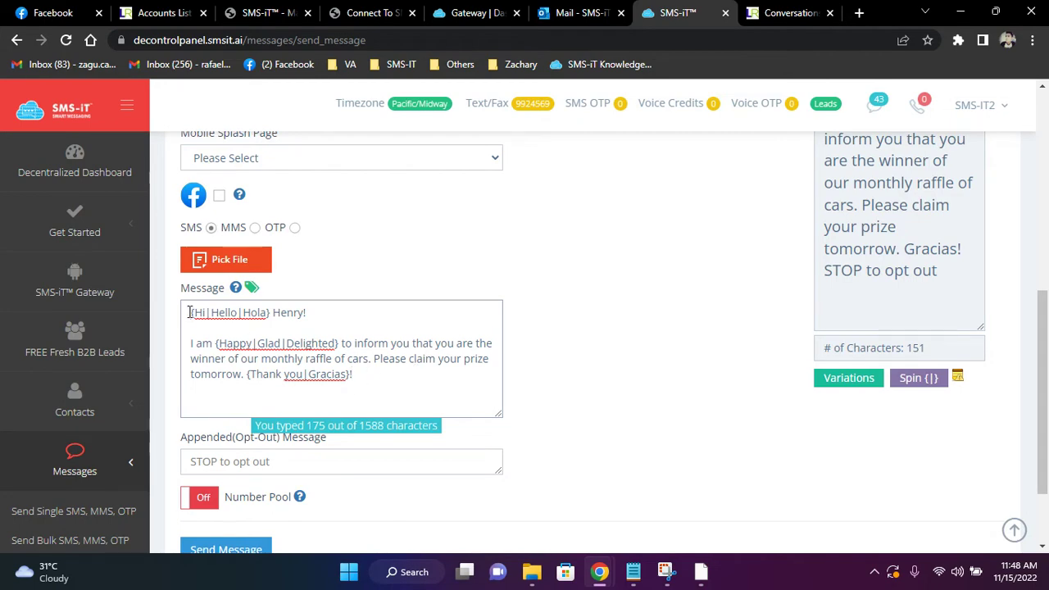
left_click_drag(189, 312, 380, 381)
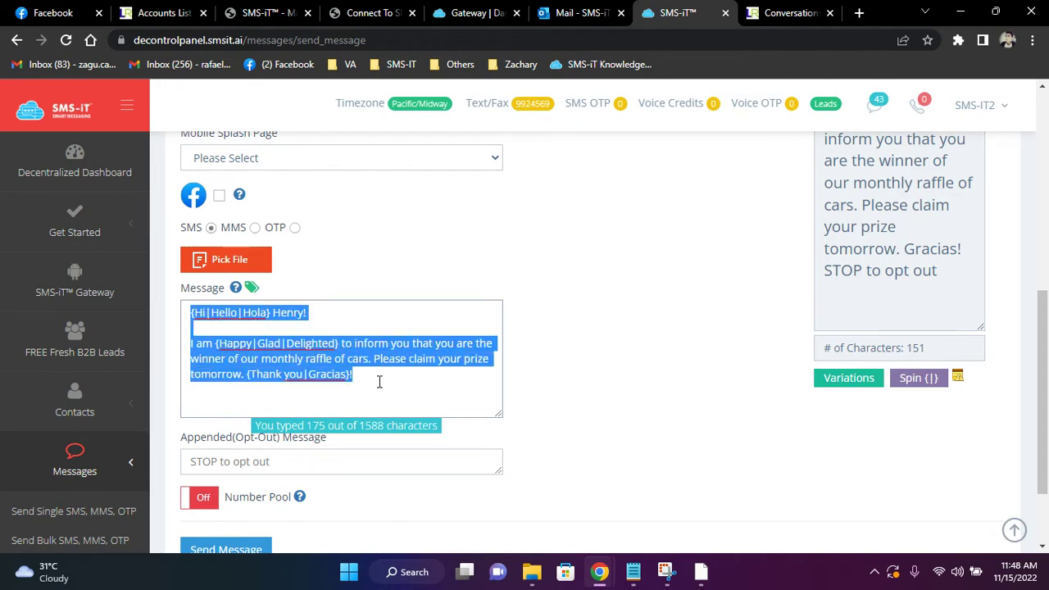
scroll(620, 363, "up", 2)
scroll(751, 410, "down", 1)
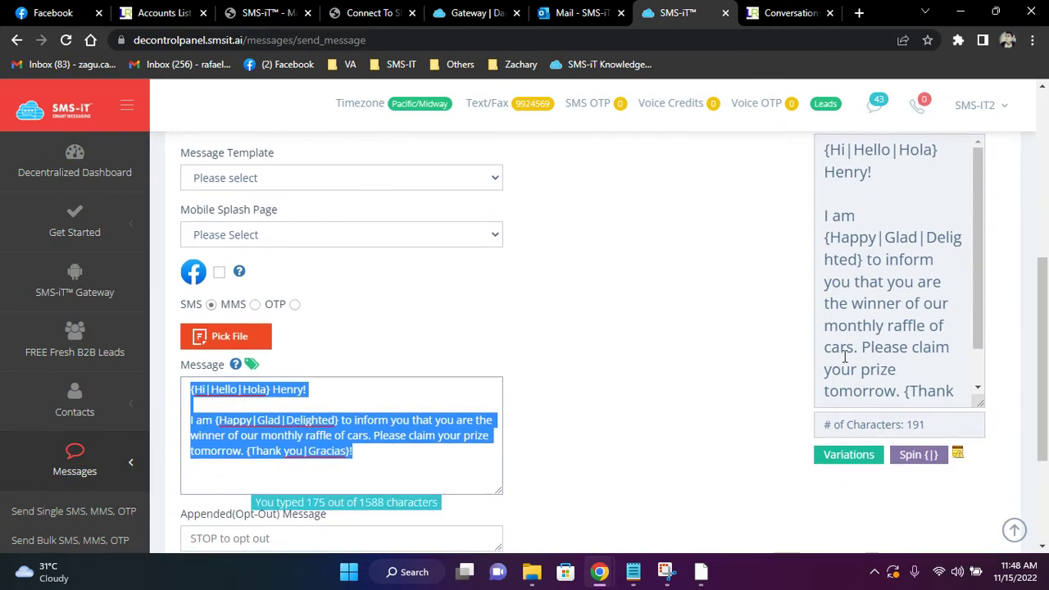
left_click(356, 451)
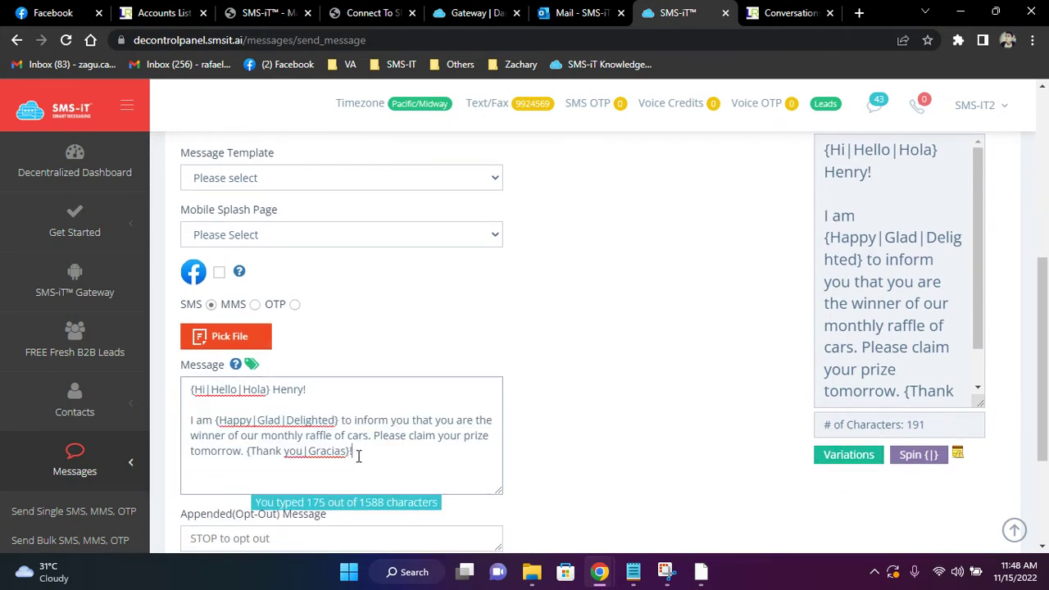
left_click_drag(356, 451, 162, 385)
key("ctrl+c")
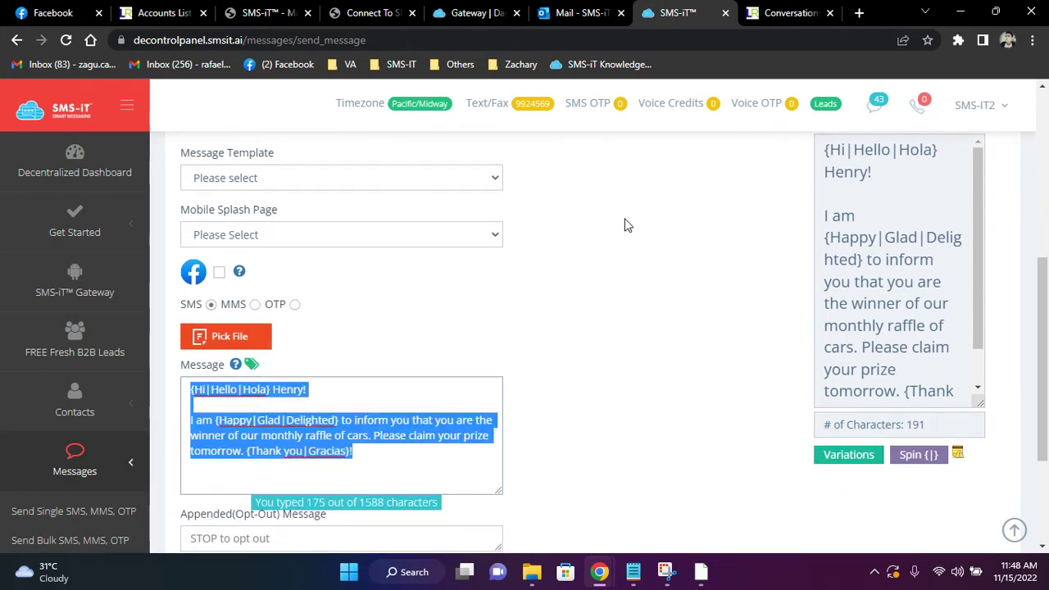
Step: Paste the unspun spintax raffle message into Doe's GoHighLevel SMS box and send it
left_click(783, 13)
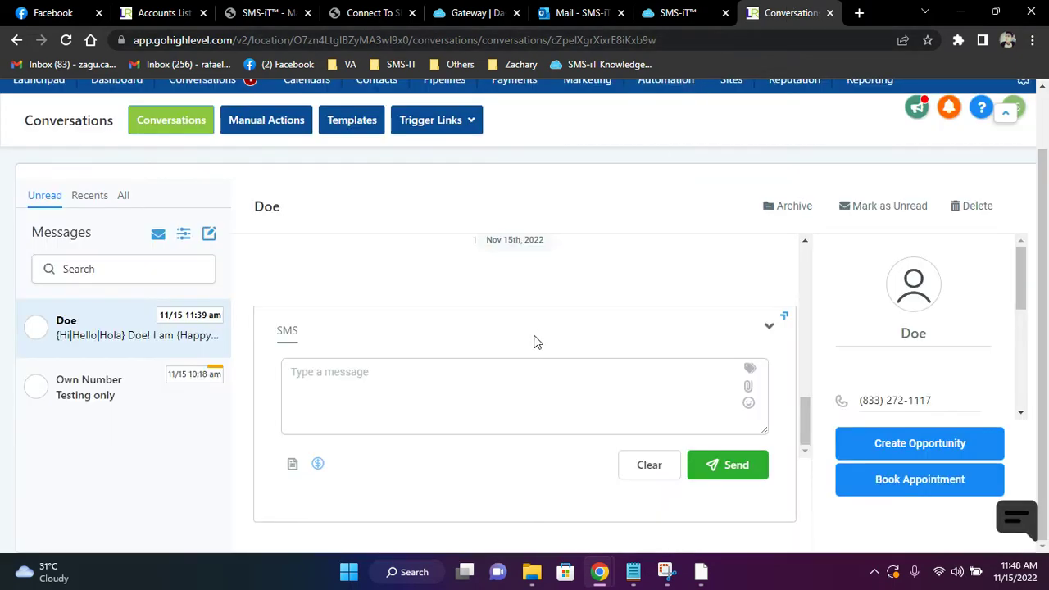
scroll(242, 264, "up", 2)
scroll(242, 266, "down", 1)
left_click(328, 385)
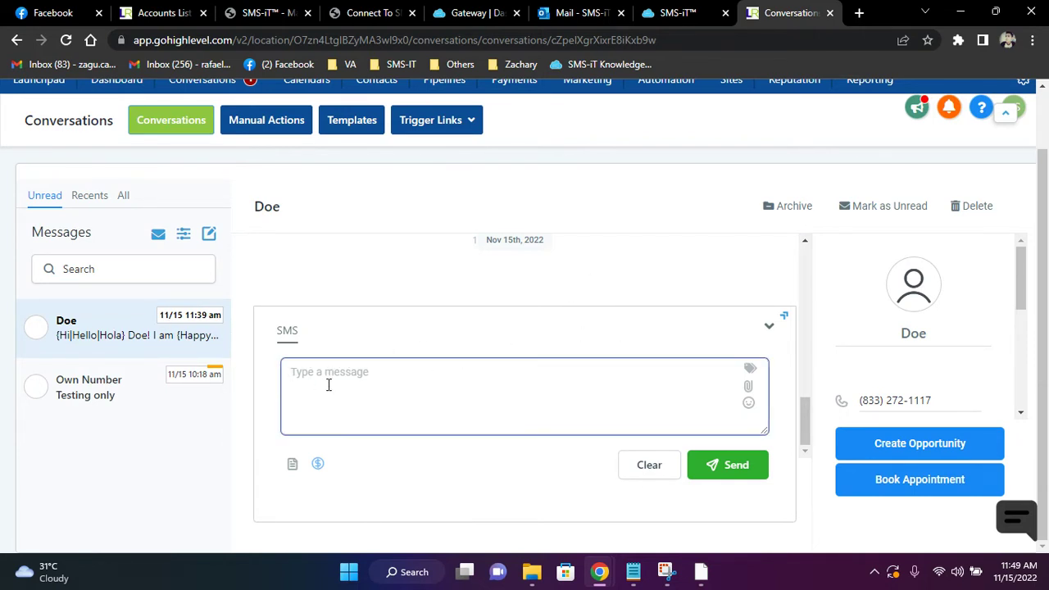
key("ctrl+v")
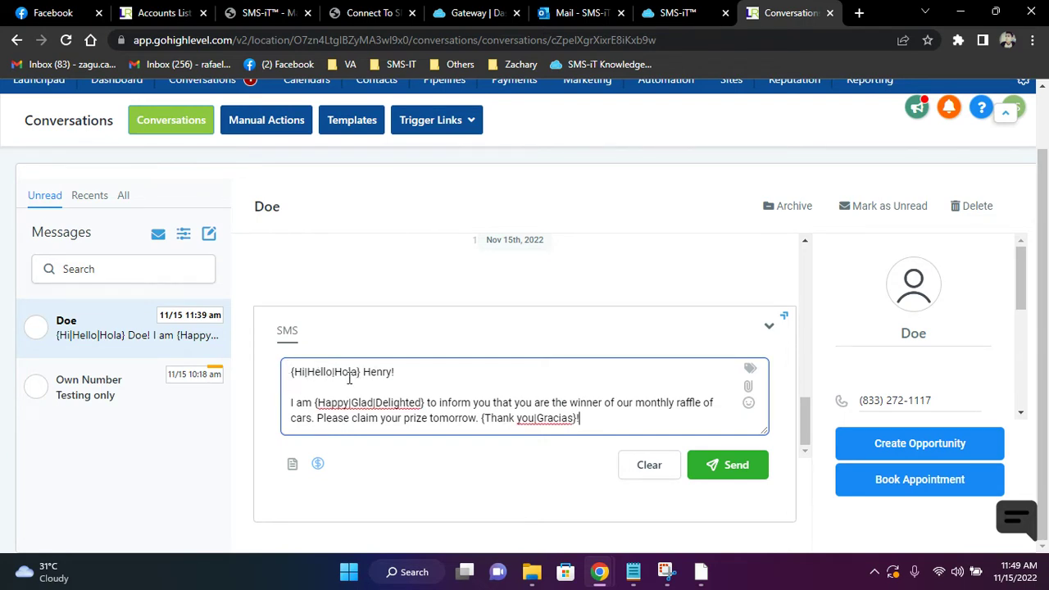
left_click_drag(392, 371, 364, 372)
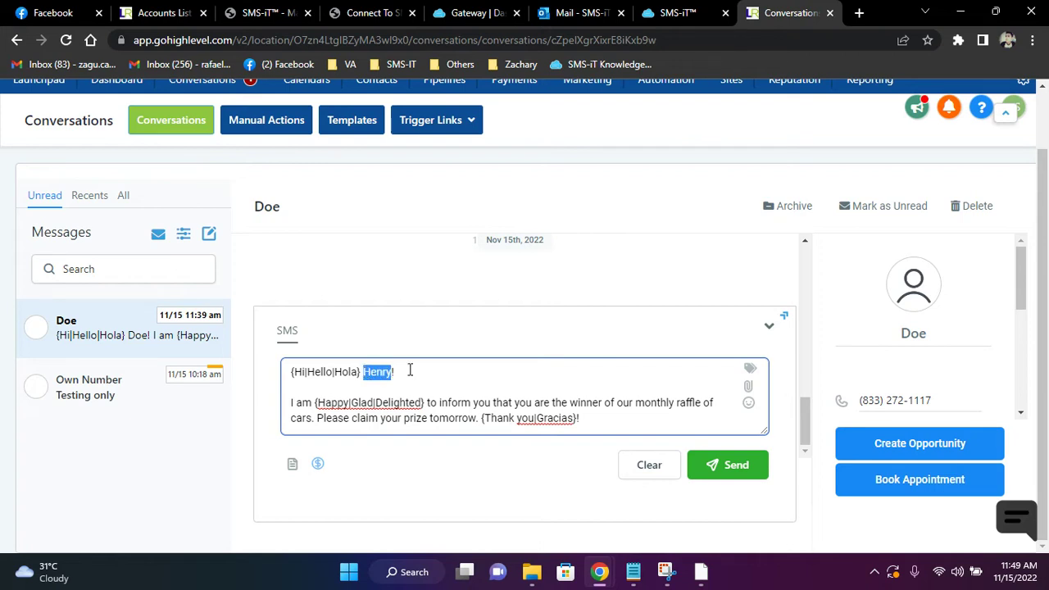
left_click(589, 413)
left_click(721, 475)
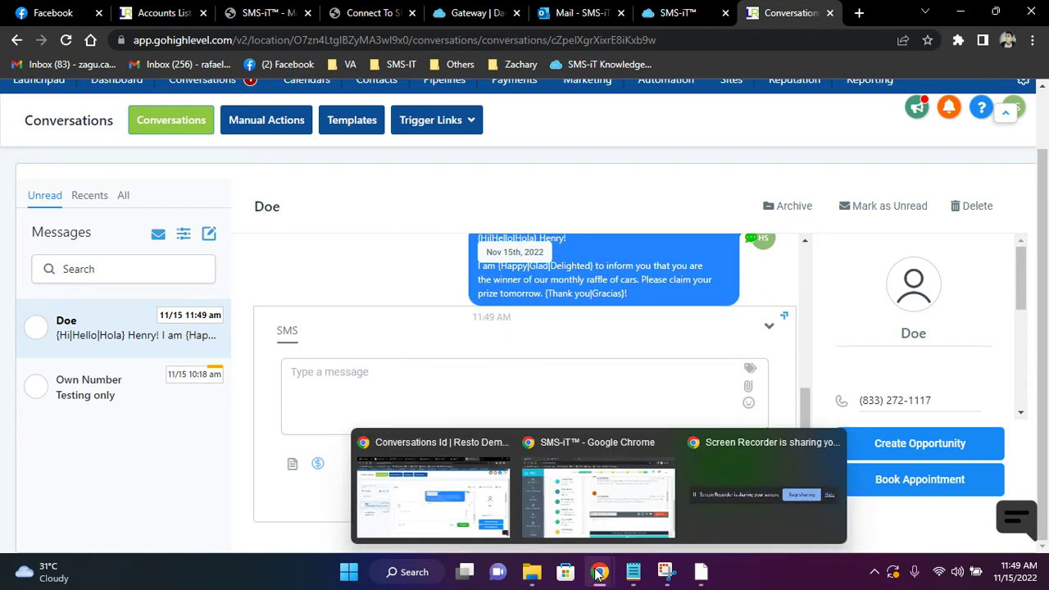
mouse_move(599, 572)
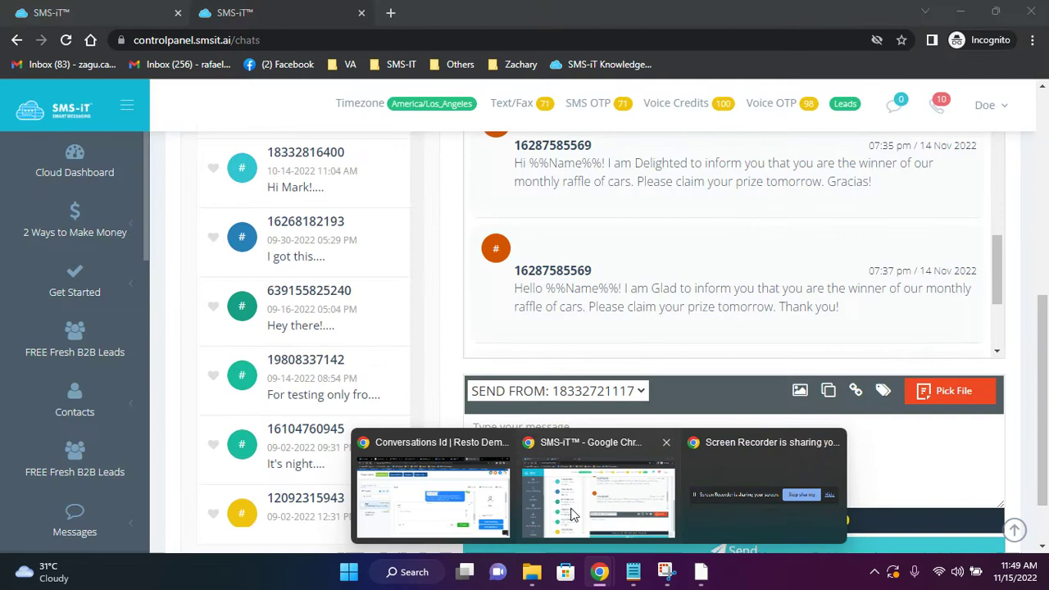
Step: Reload the SMS-iT chat and scroll to the received 'Hello Henry! I am Happy… Gracias!' variant
left_click(572, 514)
scroll(409, 381, "down", 1)
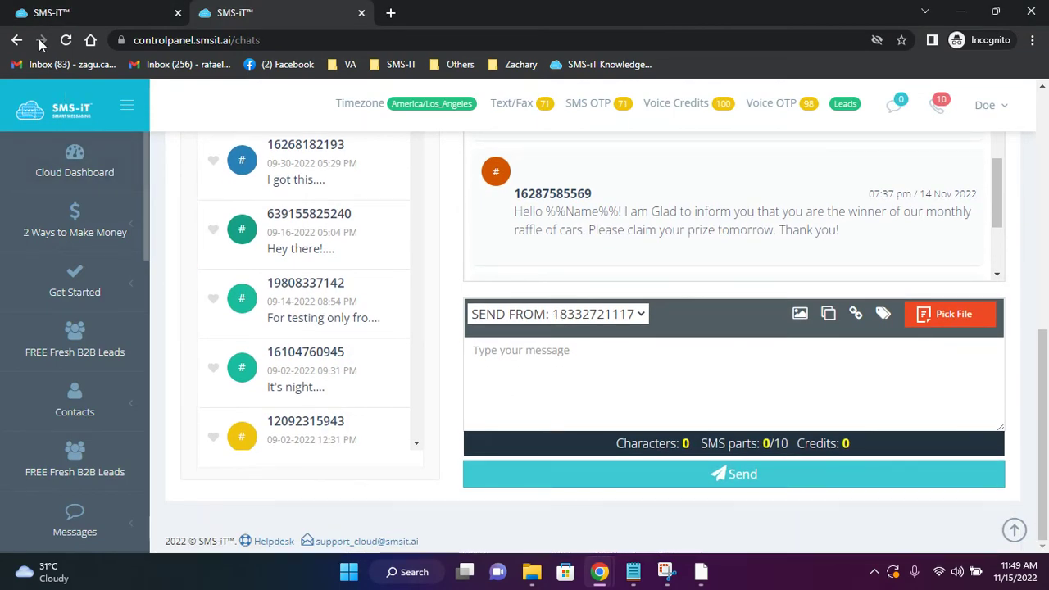
left_click(65, 40)
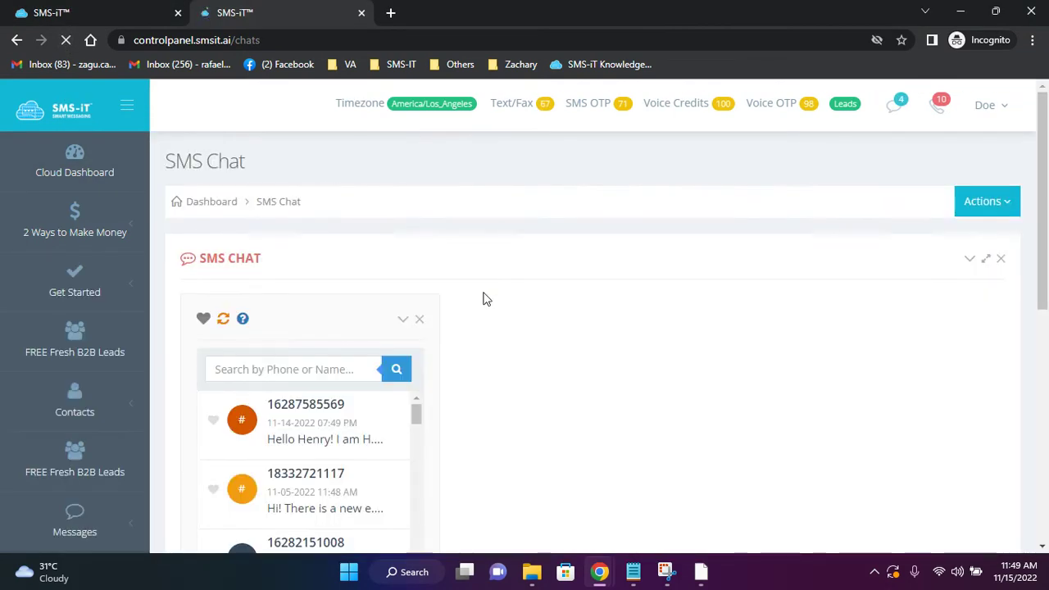
scroll(421, 335, "down", 5)
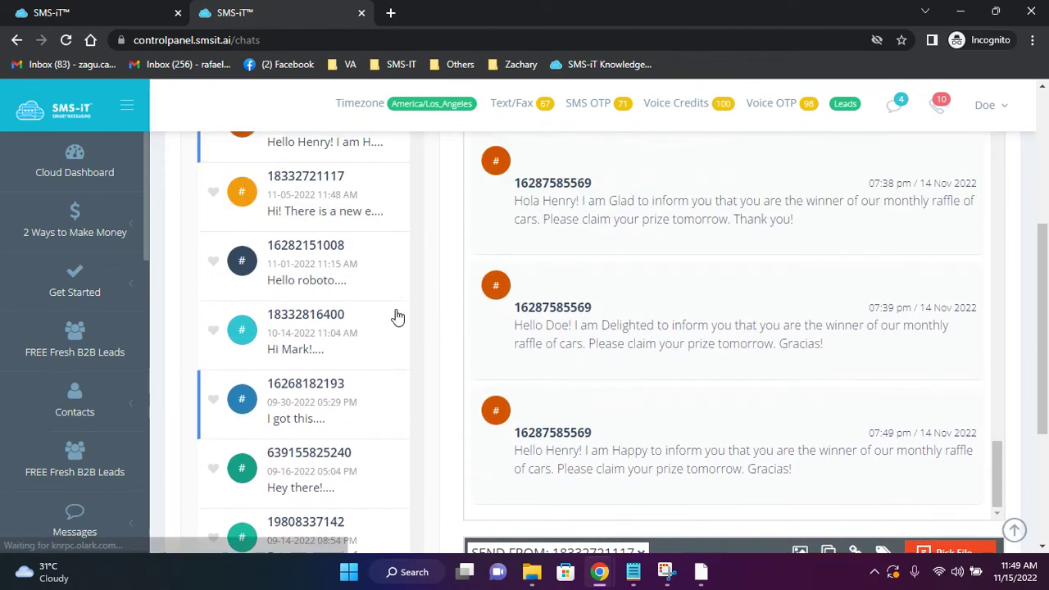
scroll(616, 387, "down", 5)
scroll(616, 387, "down", 2)
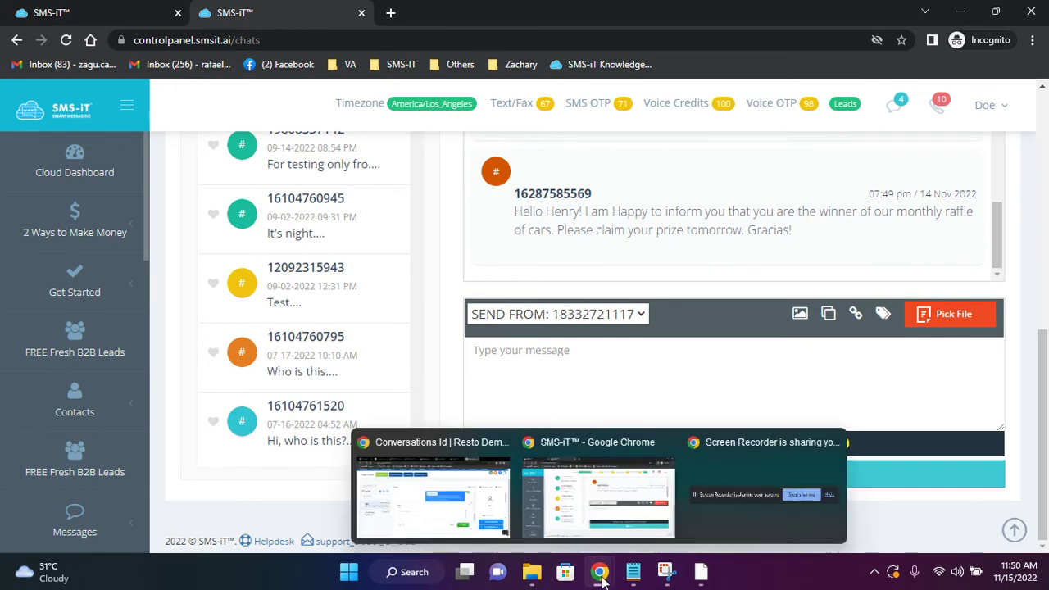
mouse_move(600, 571)
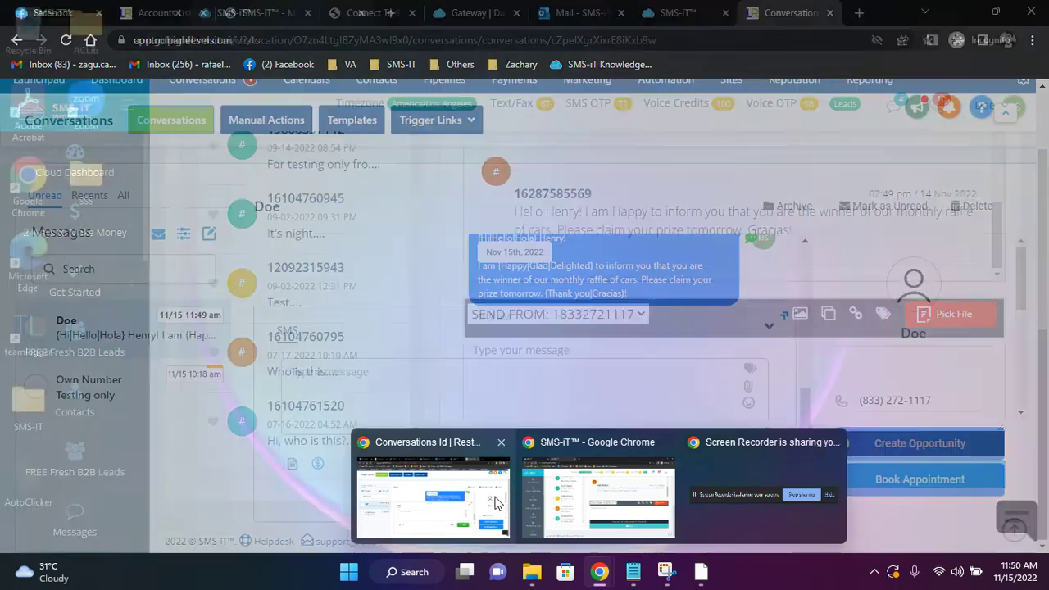
Step: Paste the spintax raffle message into Doe's SMS box again and send it
left_click(432, 496)
left_click(555, 367)
key("ctrl+v")
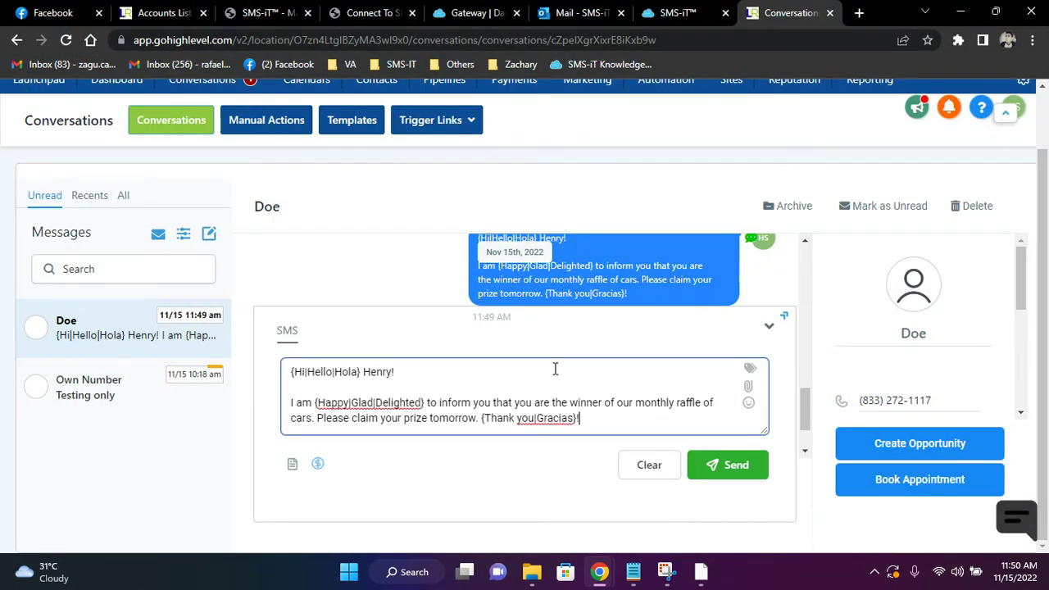
left_click(731, 464)
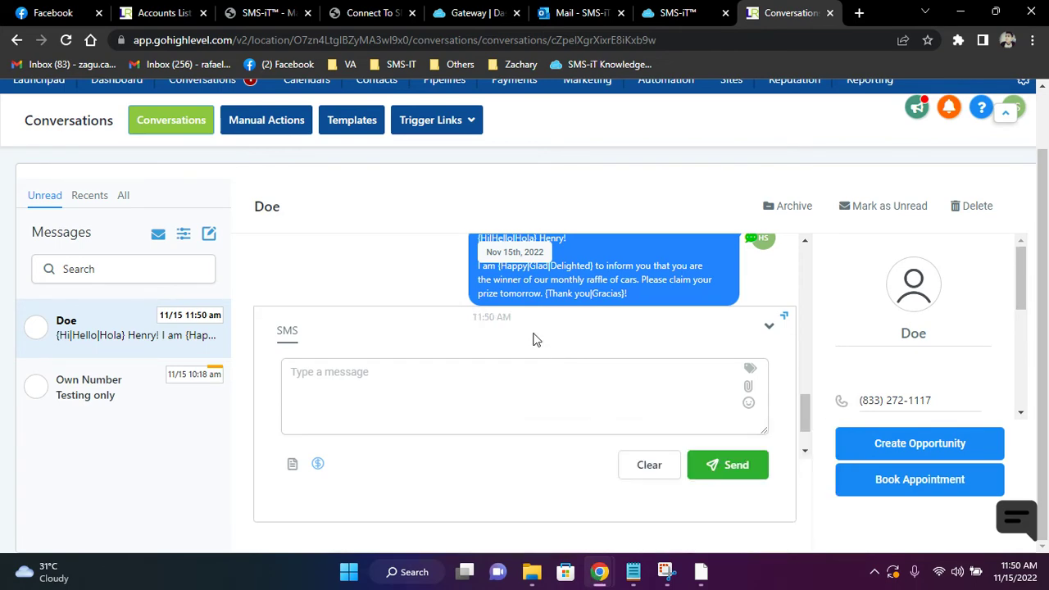
mouse_move(600, 572)
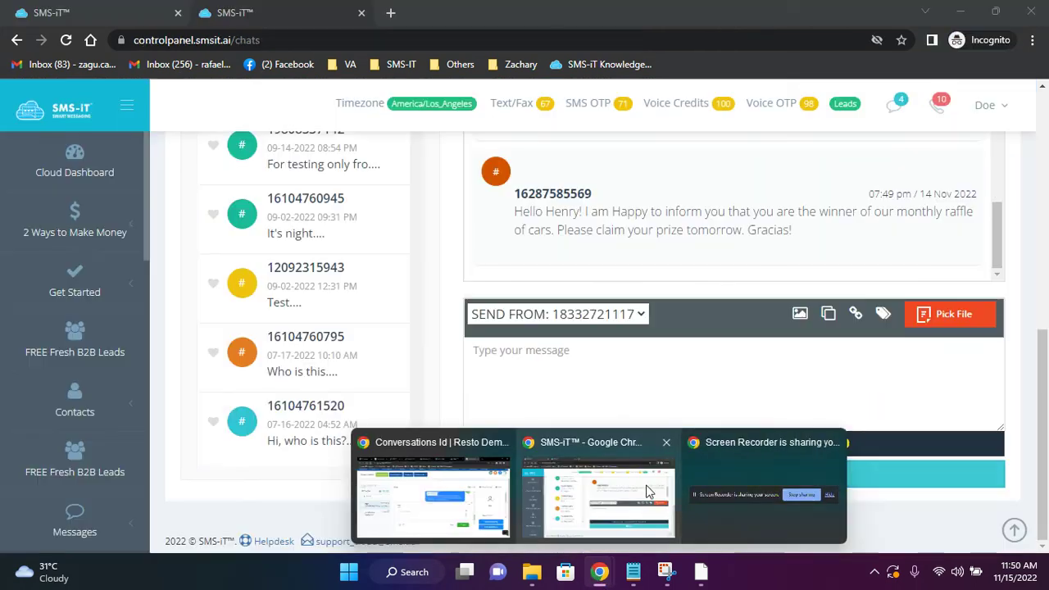
left_click(651, 492)
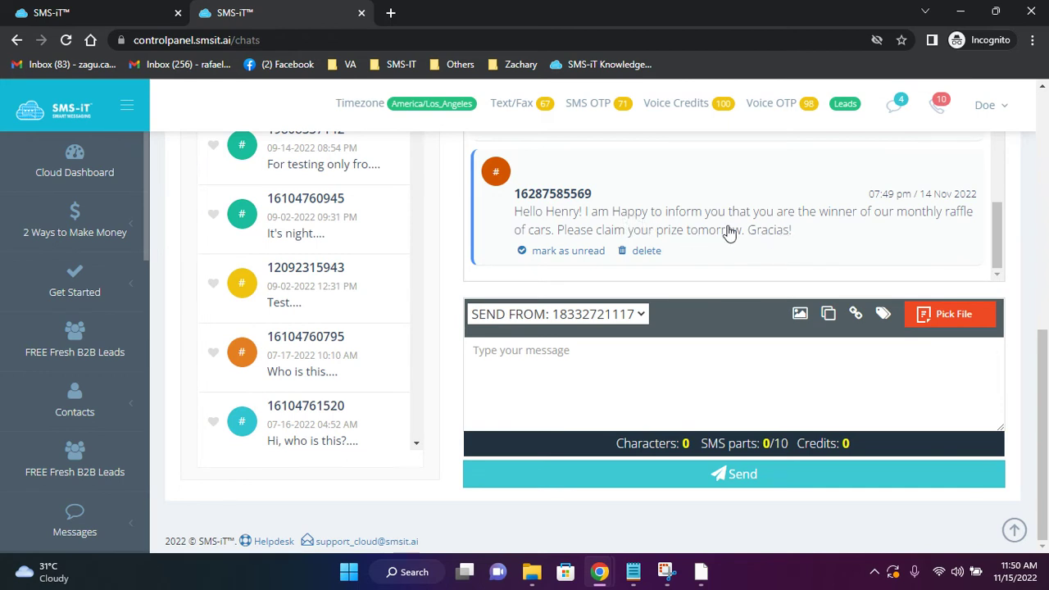
left_click(375, 215)
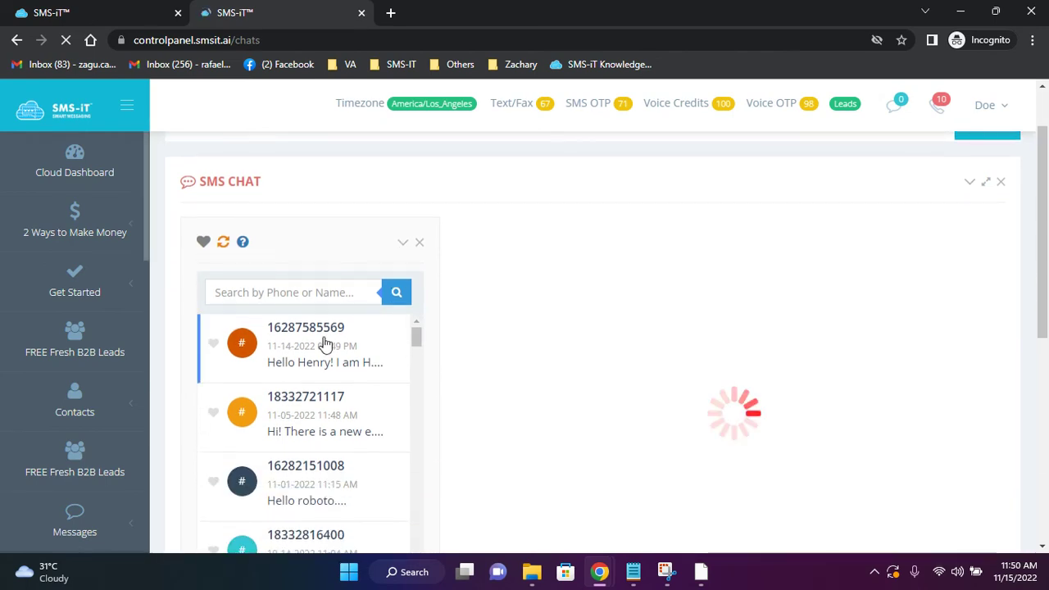
scroll(573, 372, "down", 2)
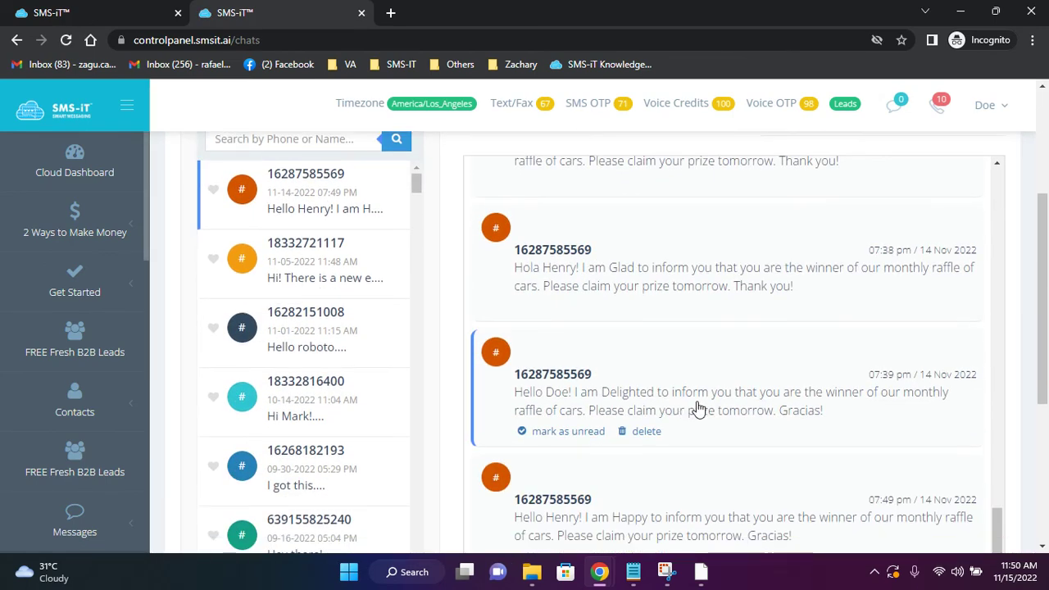
scroll(697, 406, "down", 2)
scroll(718, 356, "down", 1)
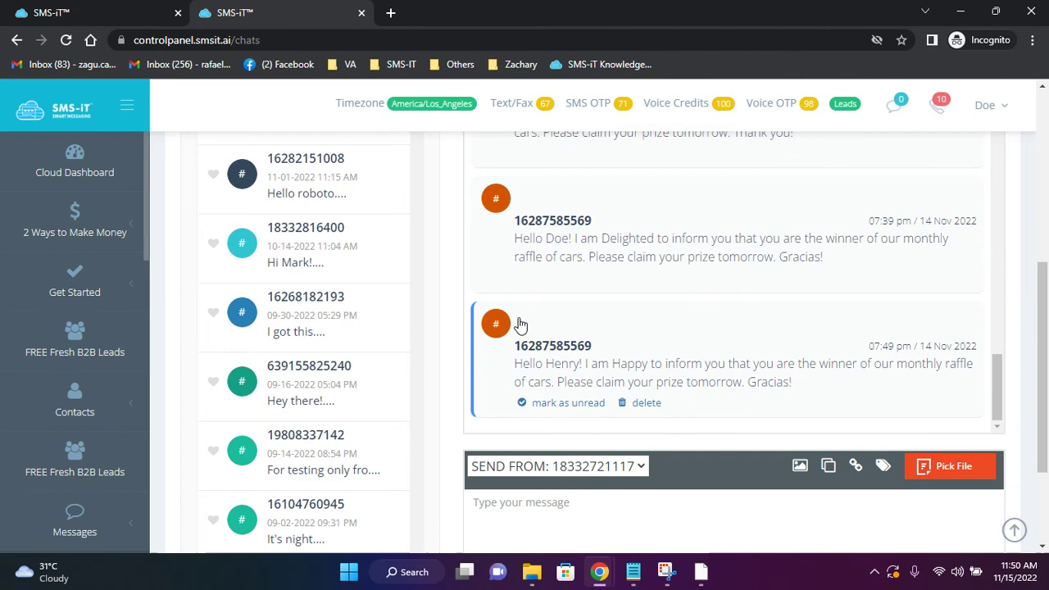
mouse_move(626, 356)
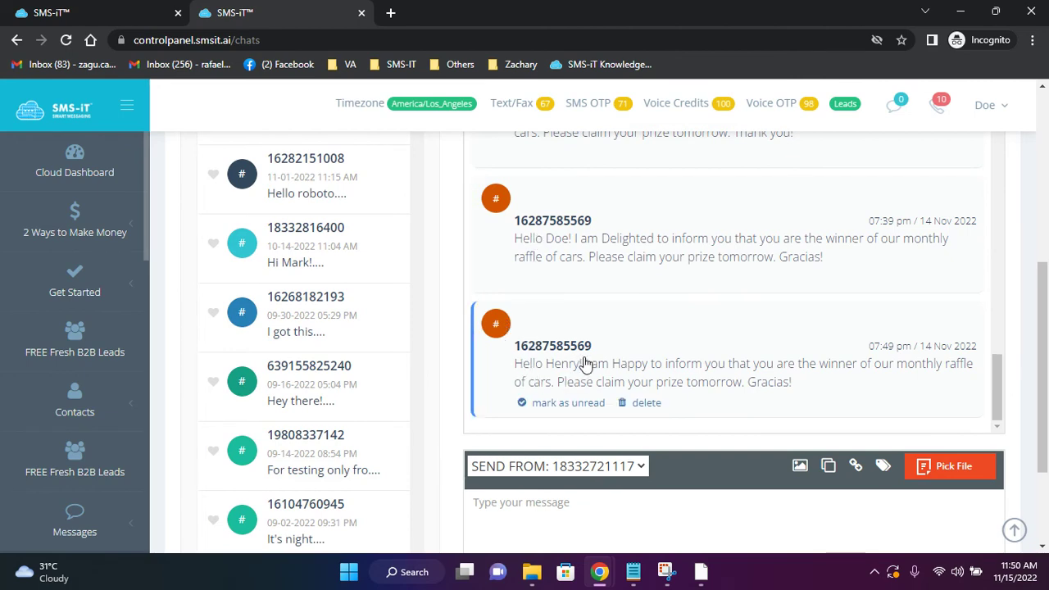
scroll(585, 365, "down", 2)
scroll(599, 344, "up", 1)
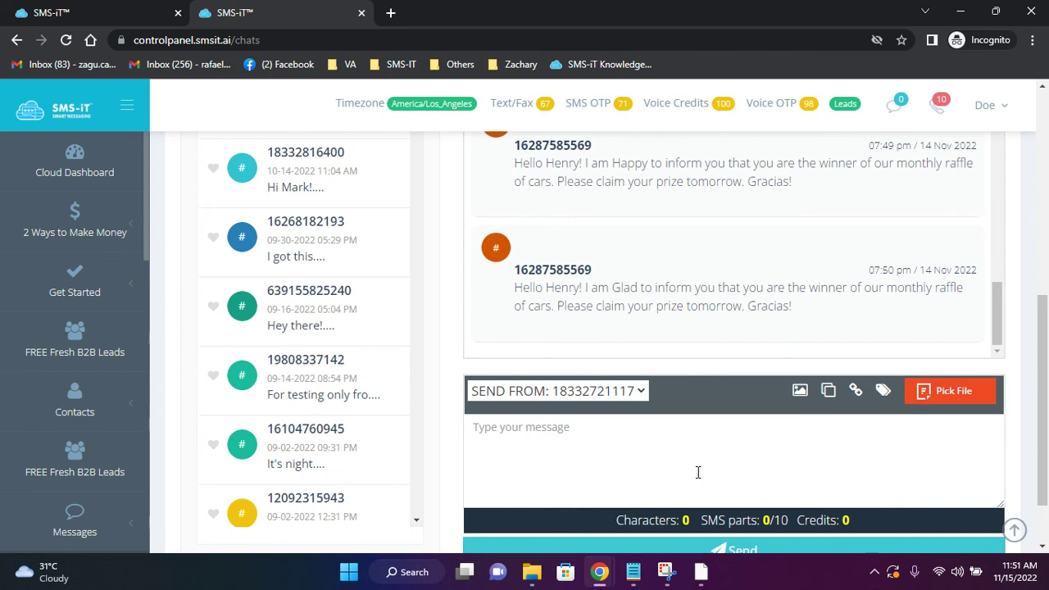
left_click(684, 485)
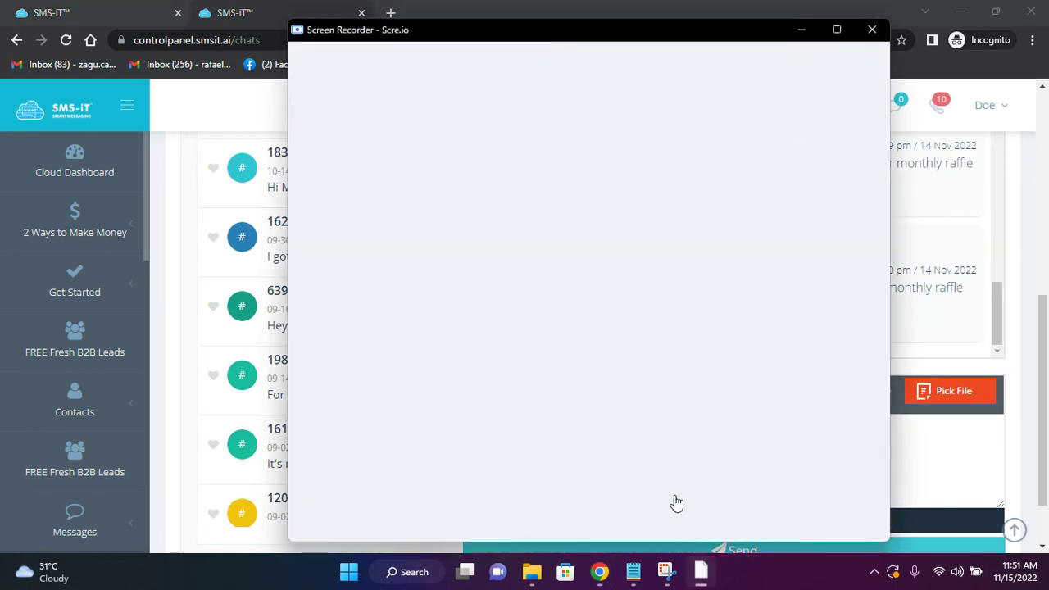